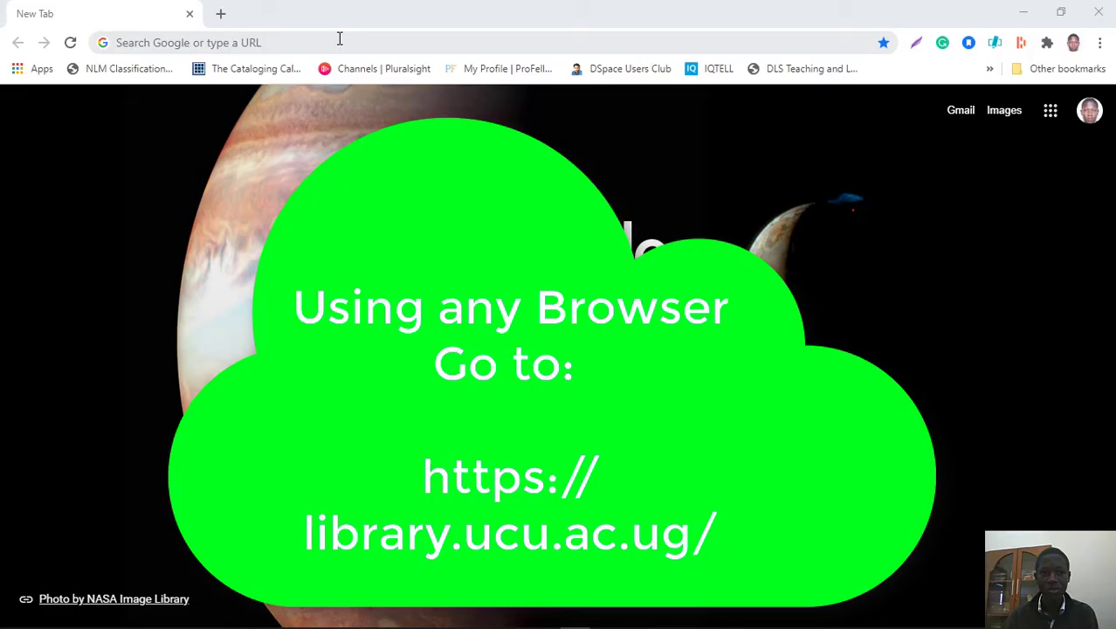
- Load library.ucu.ac.ug in the new Chrome tab via the 'library' address suggestion
{"action": "left_click", "coordinate": [340, 38]}
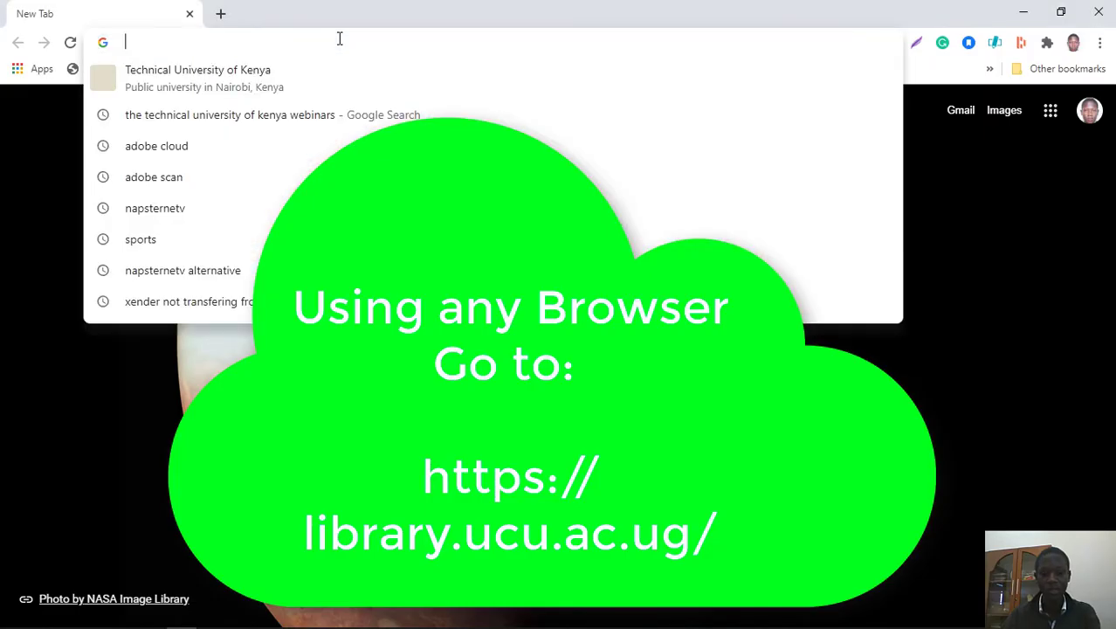
{"action": "type", "text": "library"}
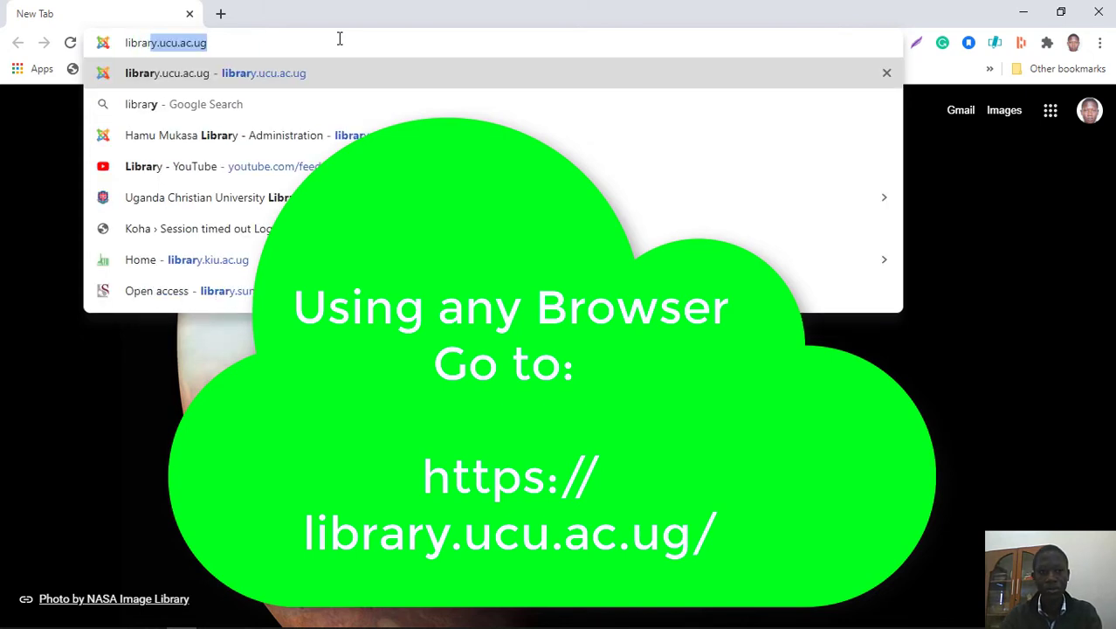
{"action": "key", "text": "Return"}
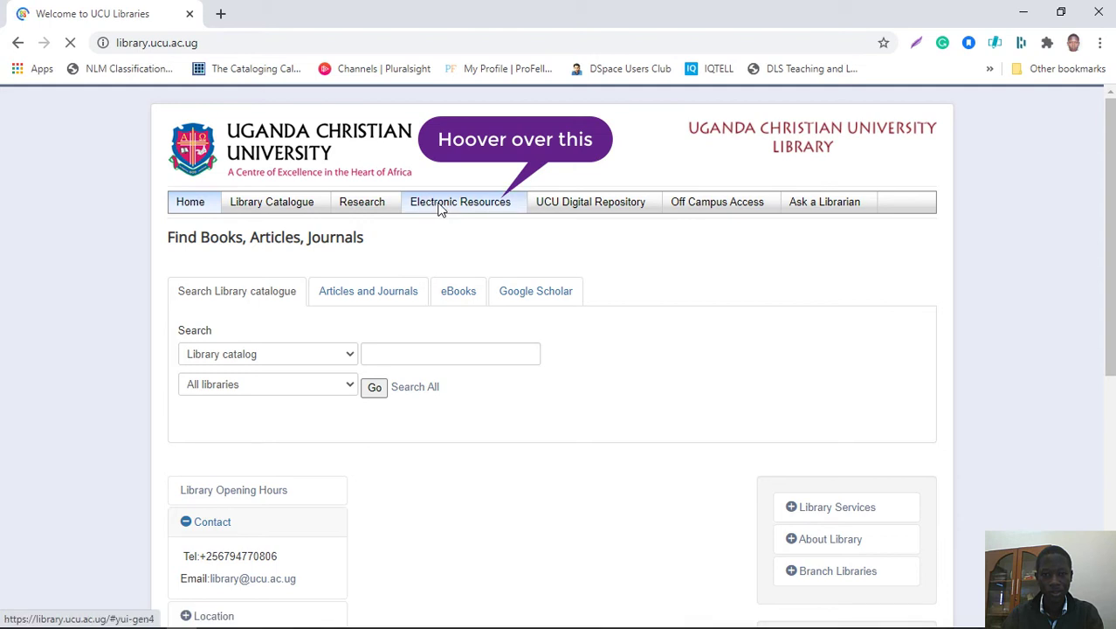
- Open 'RemoteXs Off Campus Access to e-Resources' from the Electronic Resources menu
{"action": "mouse_move", "coordinate": [521, 207]}
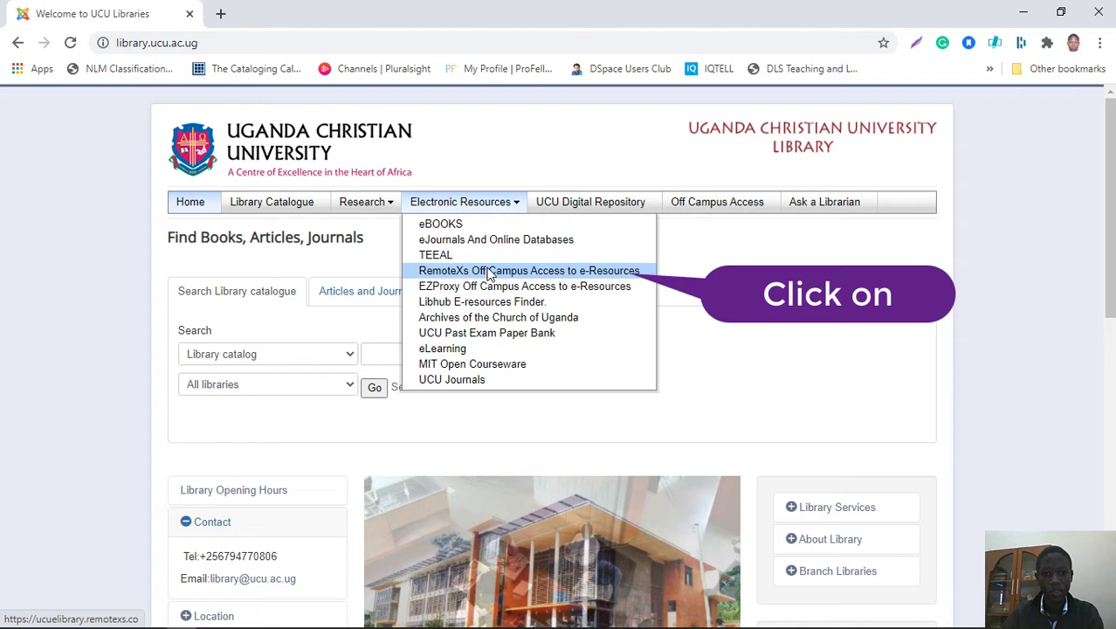
{"action": "left_click", "coordinate": [489, 272]}
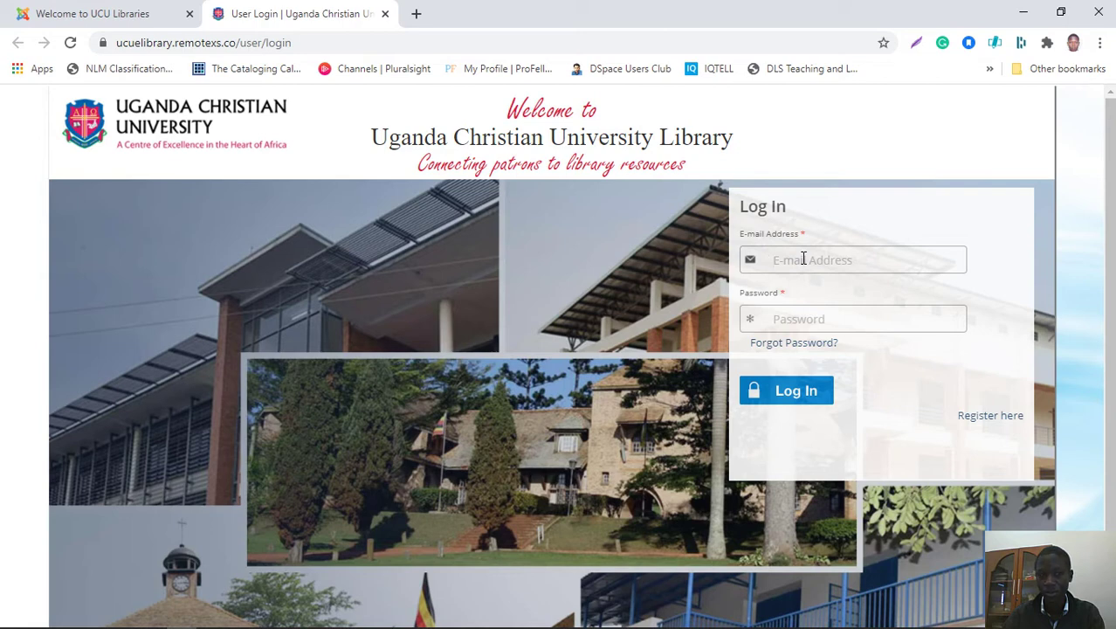
- Go from the RemoteXs Log In page to the 'Register here' Create an Account form
{"action": "left_click", "coordinate": [804, 322]}
{"action": "left_click", "coordinate": [986, 418]}
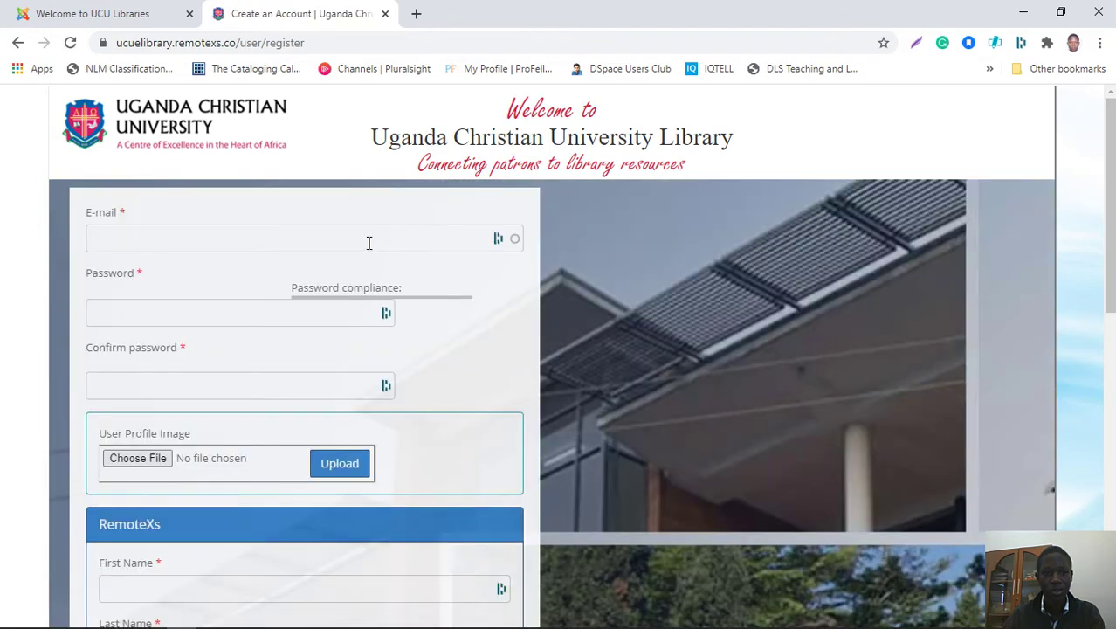
- Focus the E-mail and Password fields, dismiss the password suggestion, and scroll through the form
{"action": "left_click", "coordinate": [369, 243]}
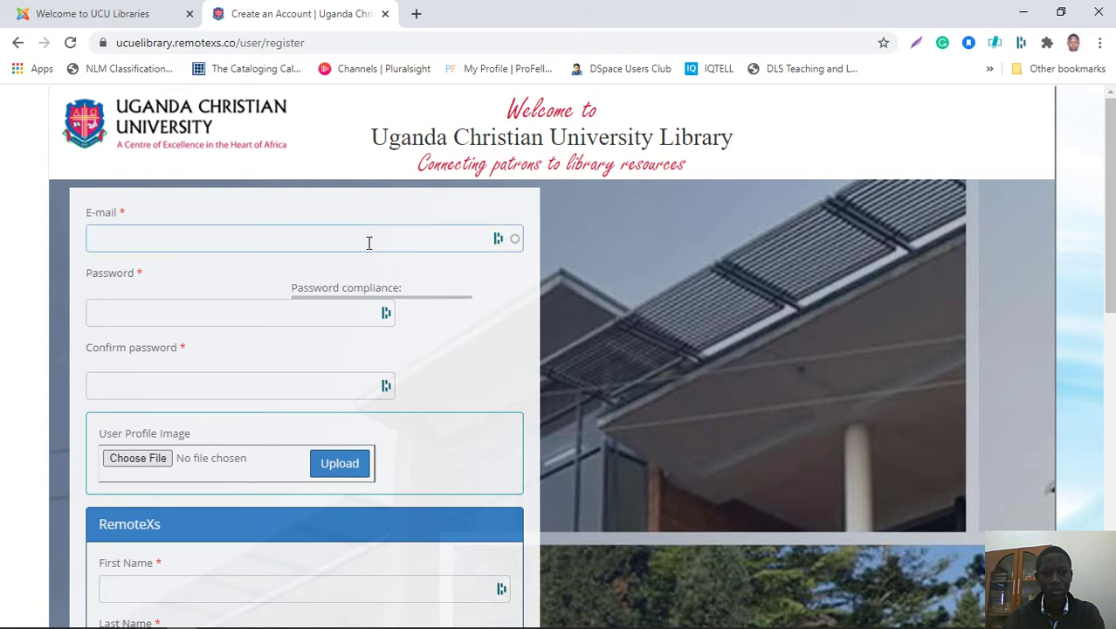
{"action": "left_click", "coordinate": [184, 314]}
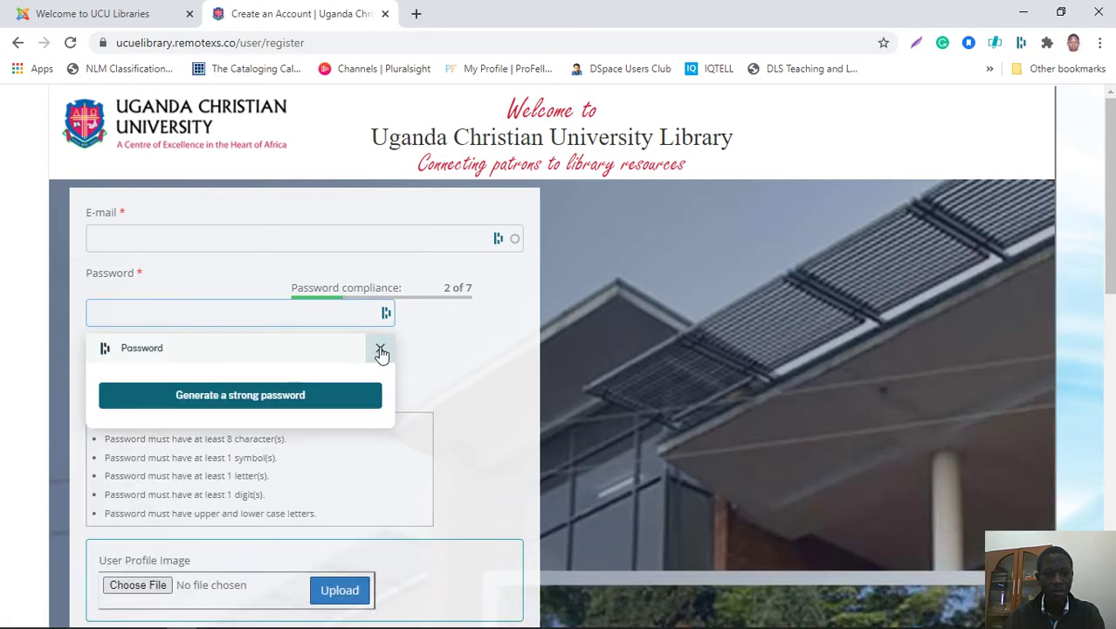
{"action": "left_click", "coordinate": [380, 351]}
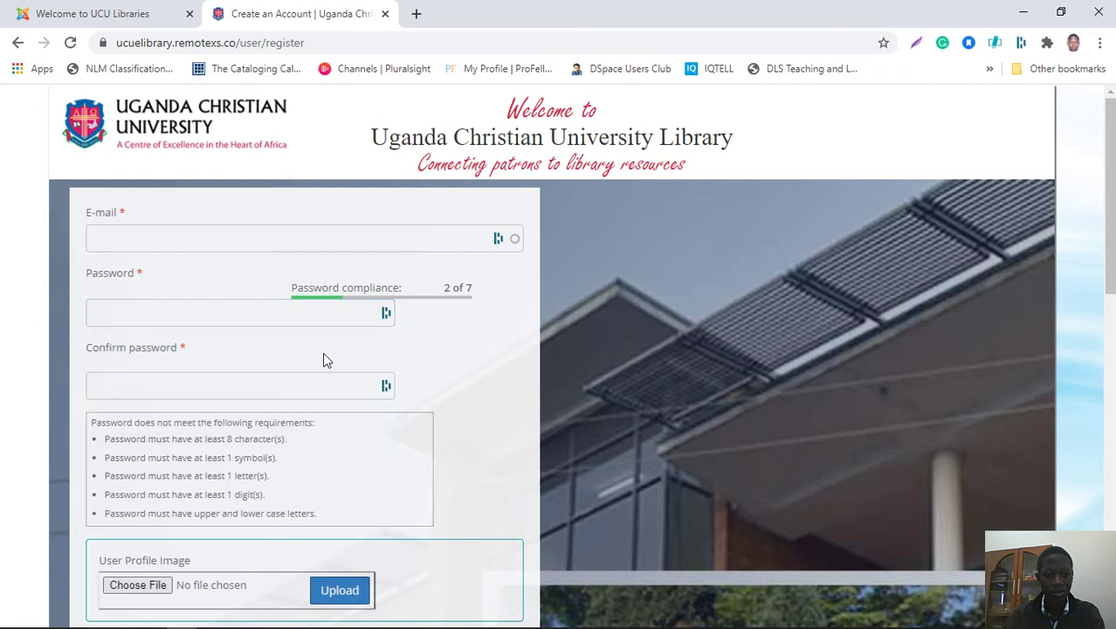
{"action": "scroll", "coordinate": [322, 352], "scroll_direction": "down", "scroll_amount": 1}
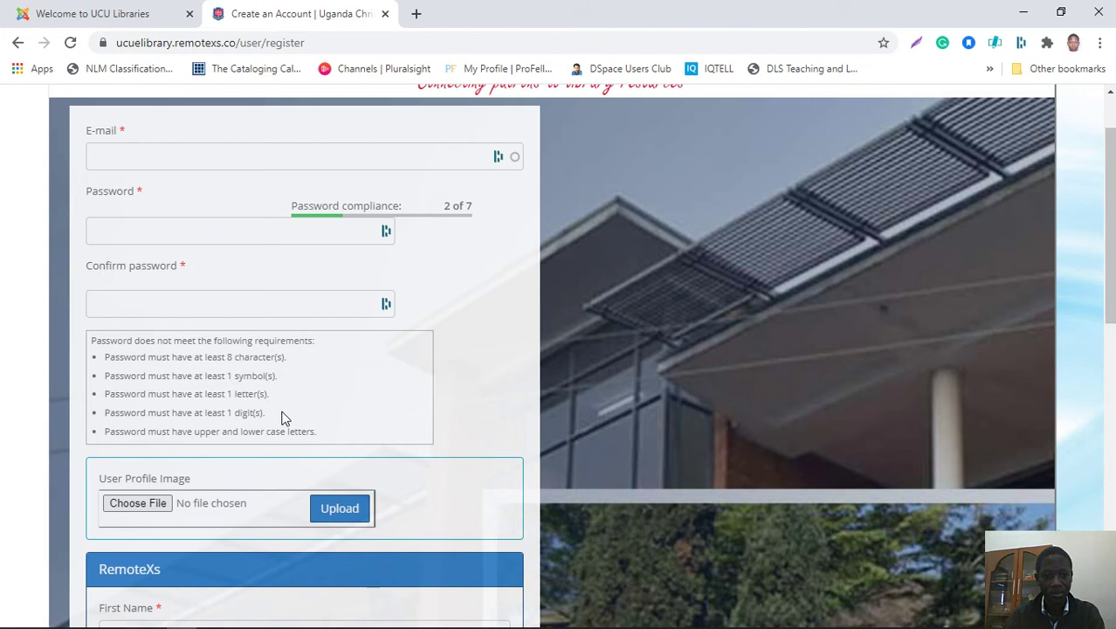
{"action": "scroll", "coordinate": [281, 418], "scroll_direction": "down", "scroll_amount": 1}
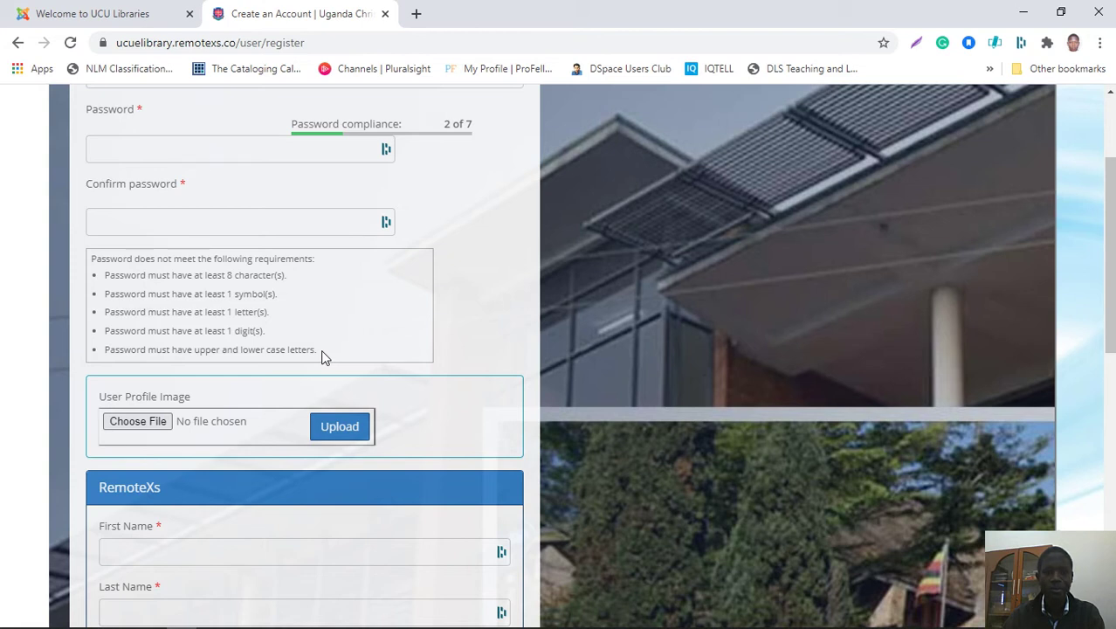
{"action": "scroll", "coordinate": [323, 355], "scroll_direction": "down", "scroll_amount": 2}
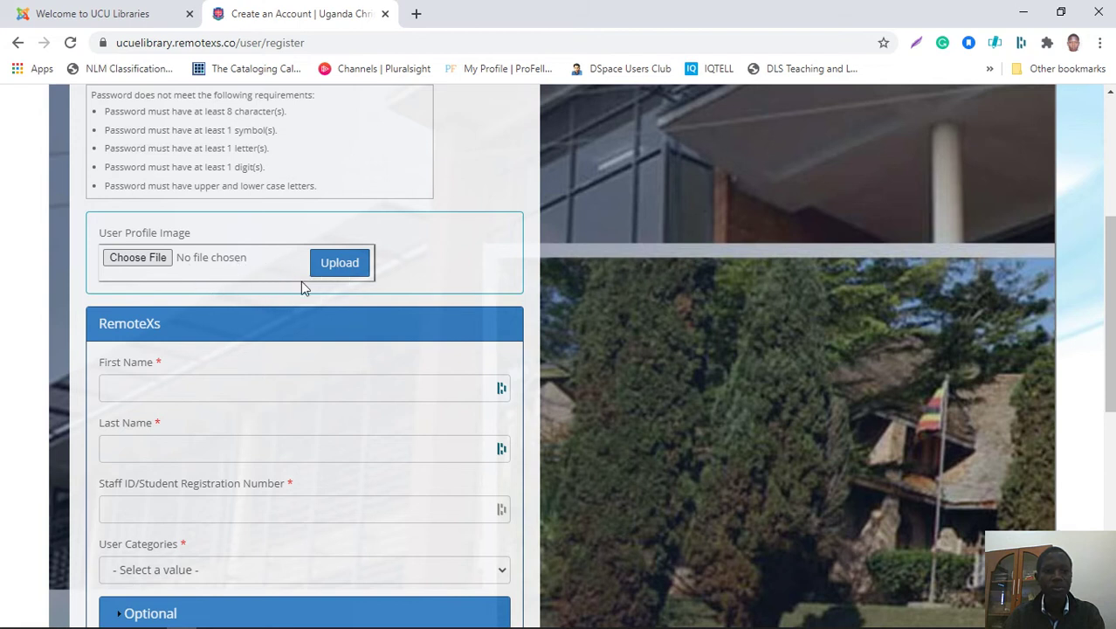
{"action": "scroll", "coordinate": [300, 280], "scroll_direction": "down", "scroll_amount": 1}
{"action": "left_click", "coordinate": [237, 306]}
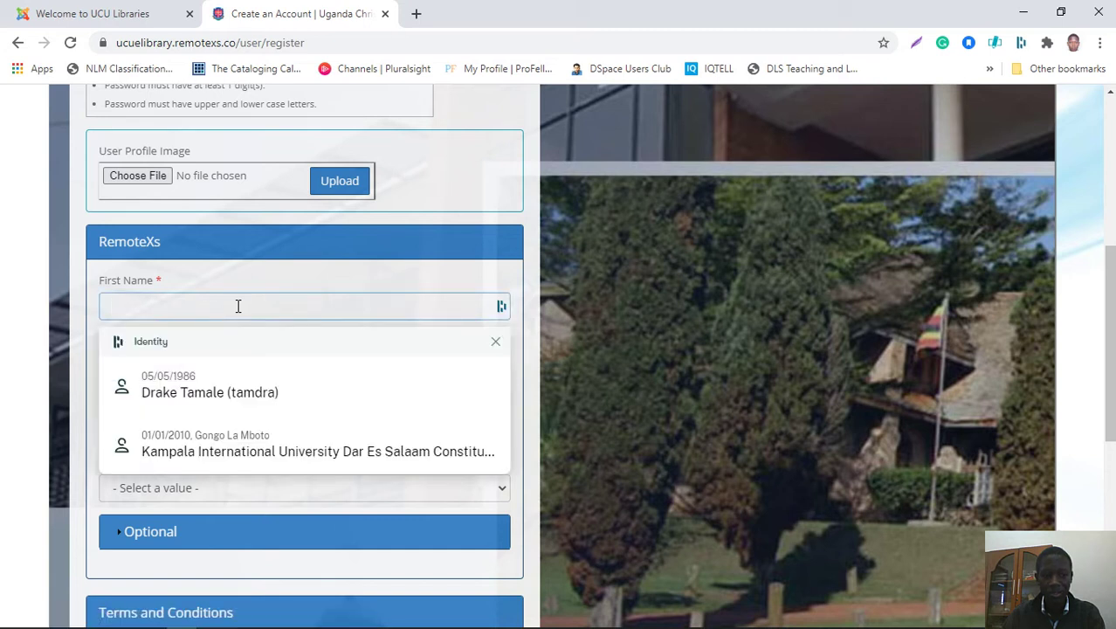
{"action": "left_click", "coordinate": [494, 342]}
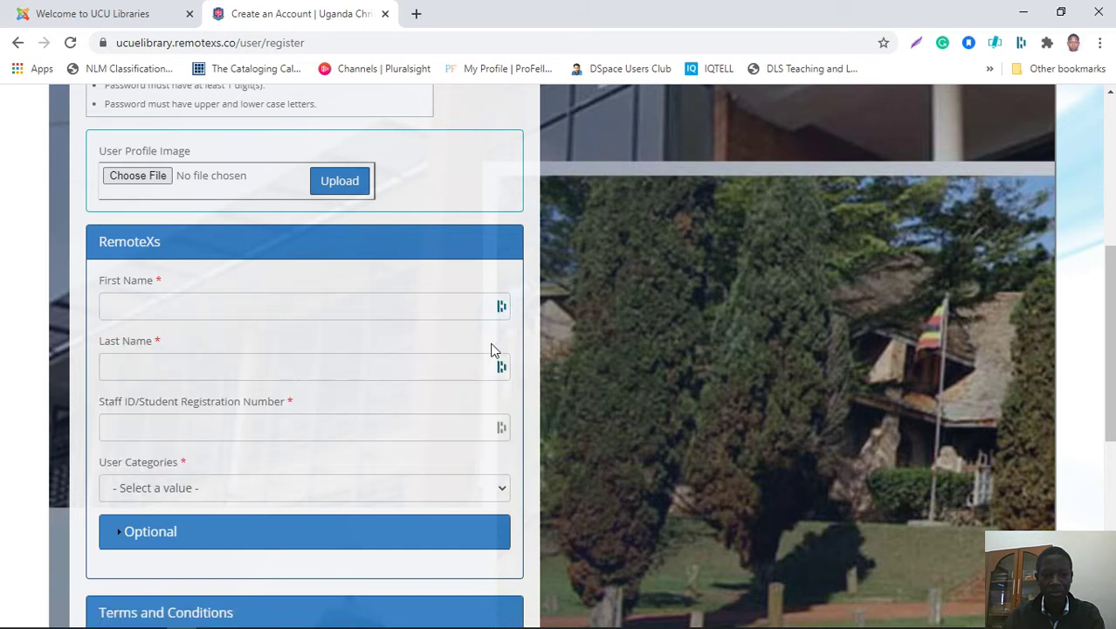
{"action": "left_click", "coordinate": [380, 307]}
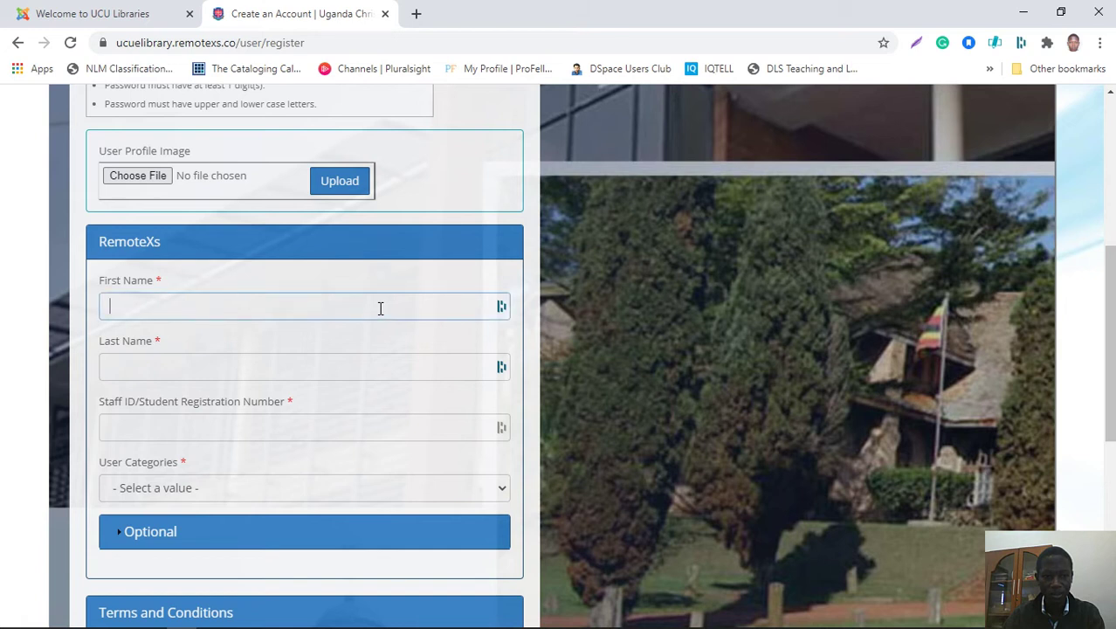
{"action": "left_click", "coordinate": [495, 342]}
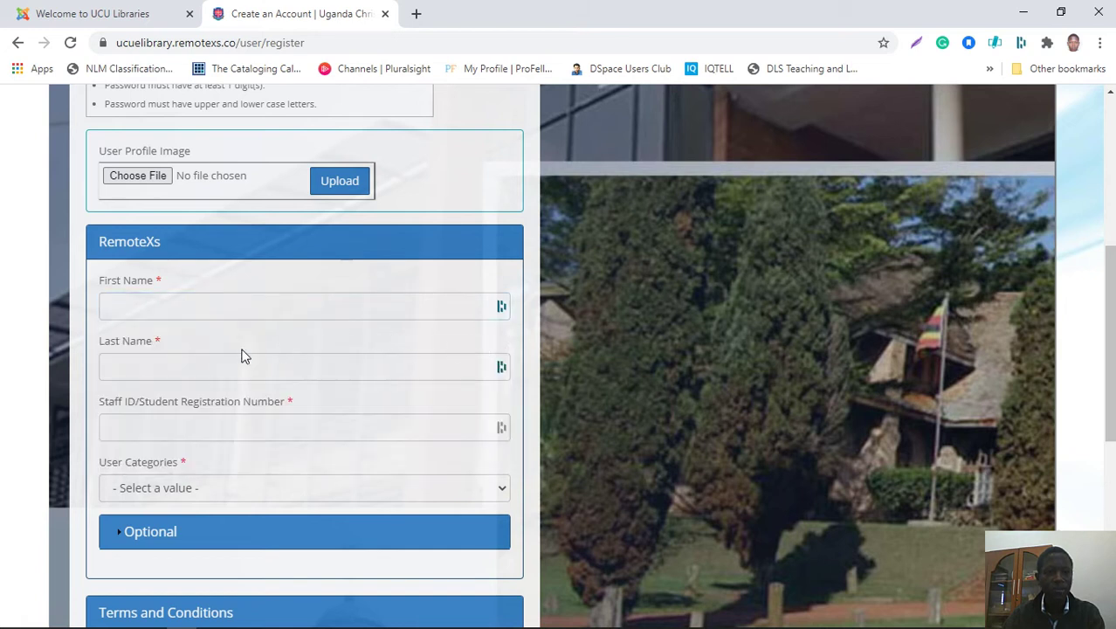
{"action": "left_click", "coordinate": [203, 368]}
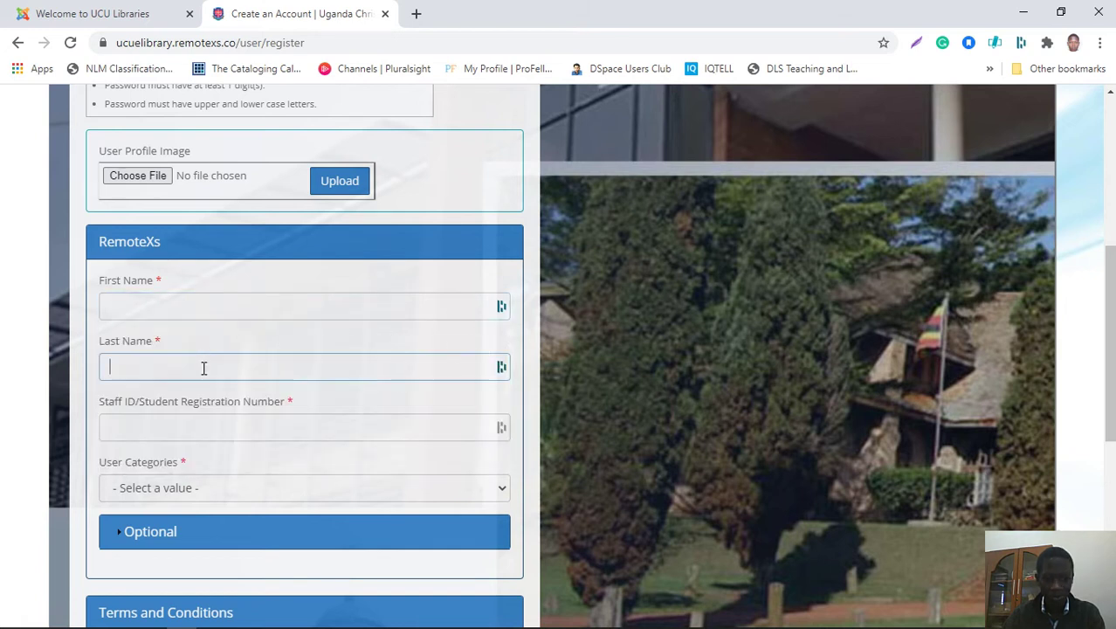
{"action": "scroll", "coordinate": [203, 368], "scroll_direction": "down", "scroll_amount": 2}
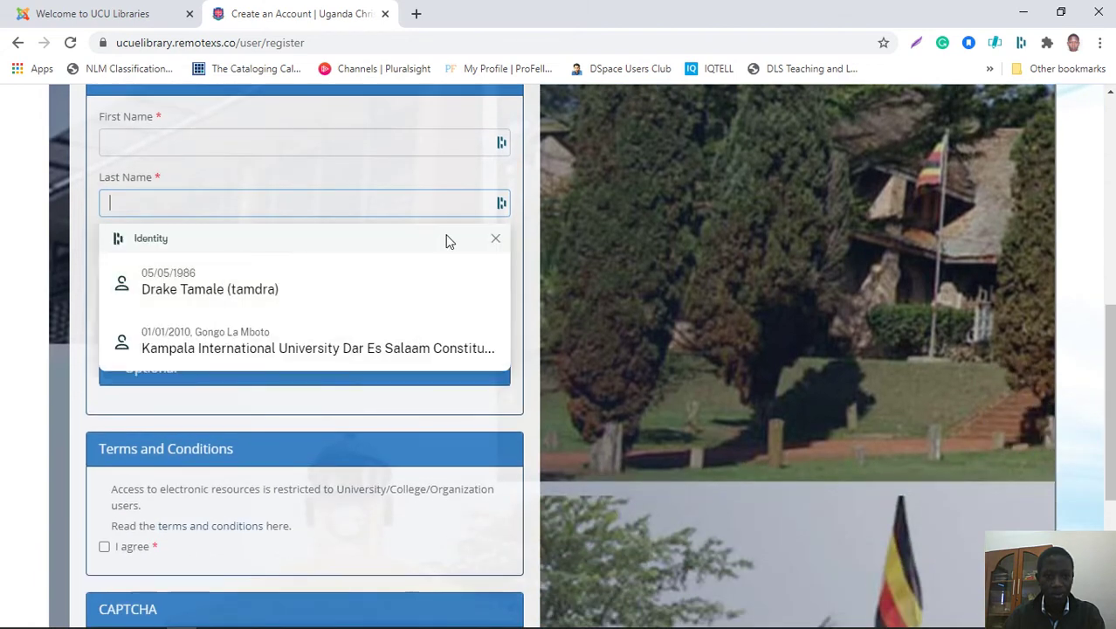
{"action": "left_click", "coordinate": [497, 239]}
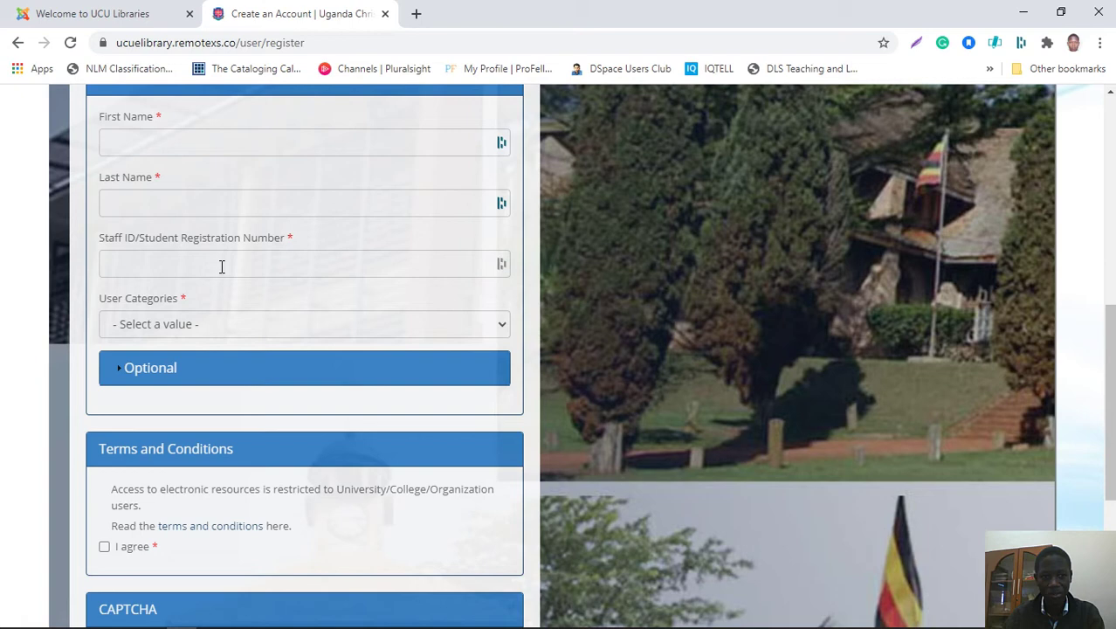
{"action": "scroll", "coordinate": [221, 267], "scroll_direction": "down", "scroll_amount": 1}
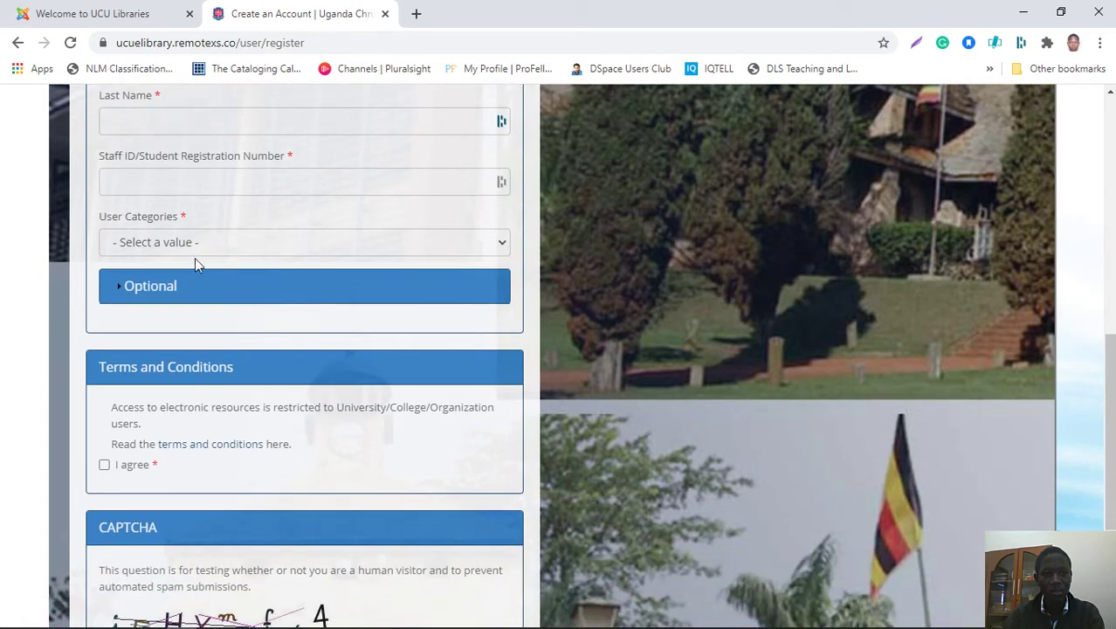
{"action": "left_click", "coordinate": [254, 249]}
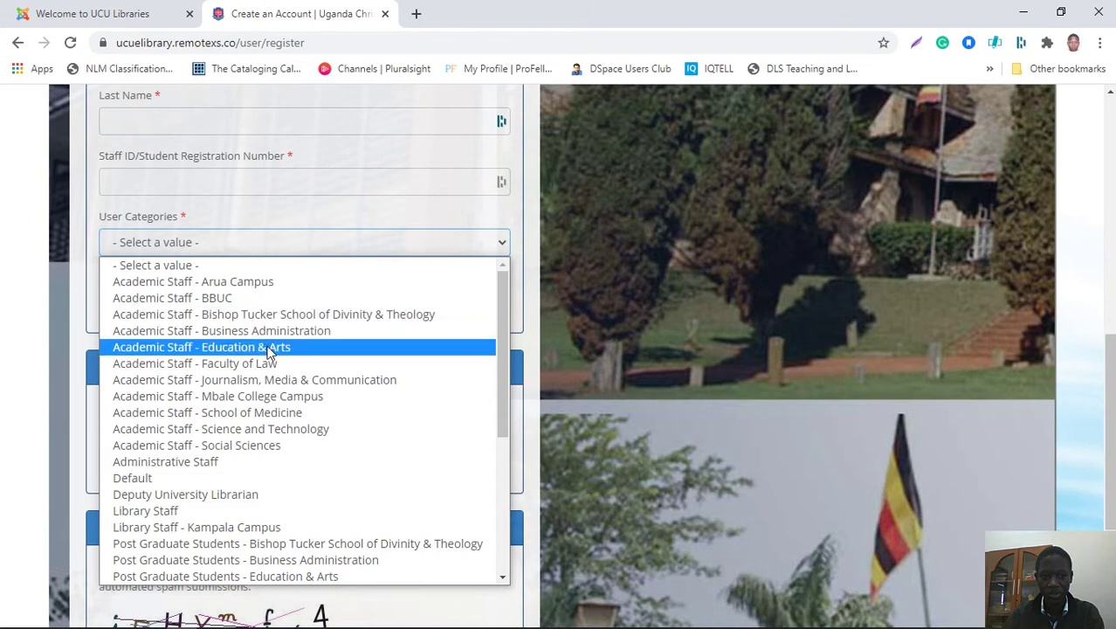
{"action": "scroll", "coordinate": [269, 352], "scroll_direction": "down", "scroll_amount": 3}
{"action": "scroll", "coordinate": [269, 352], "scroll_direction": "down", "scroll_amount": 1}
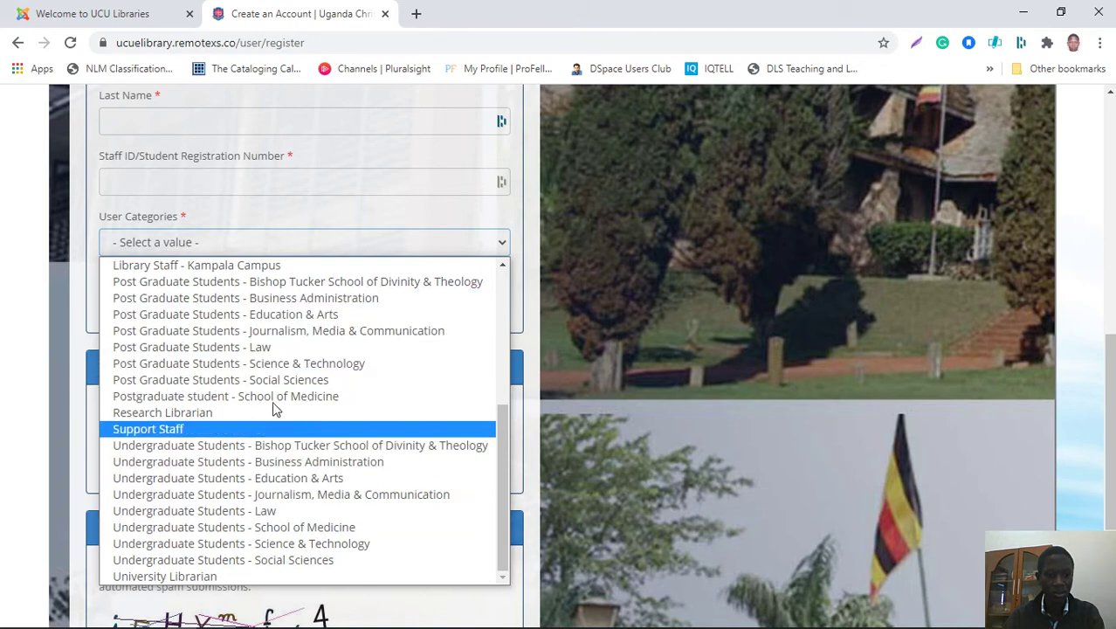
{"action": "scroll", "coordinate": [291, 352], "scroll_direction": "up", "scroll_amount": 5}
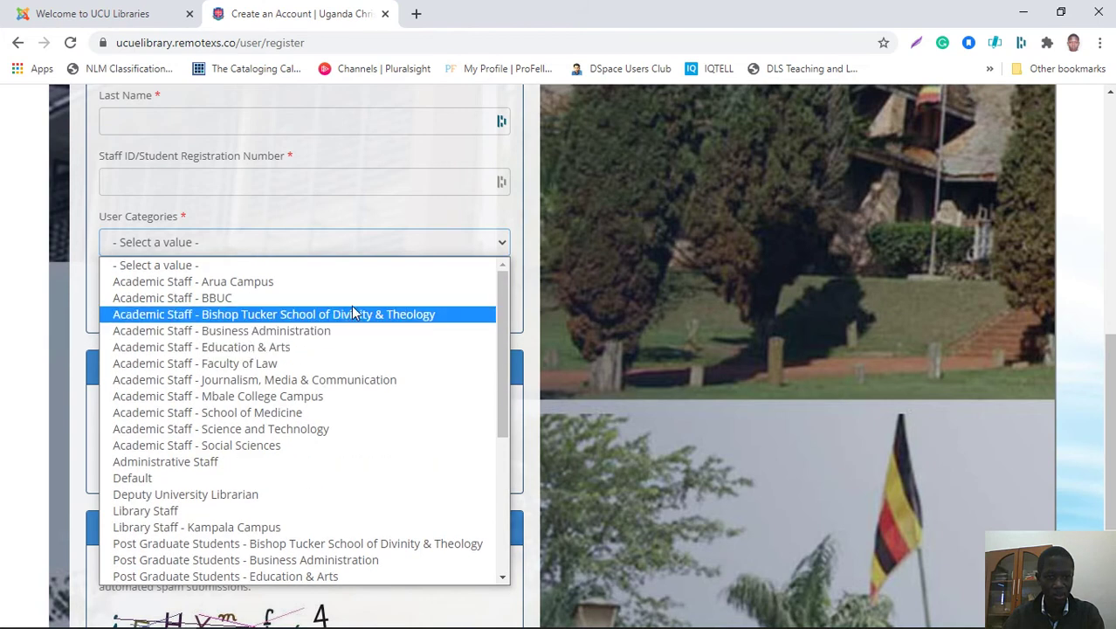
{"action": "left_click", "coordinate": [379, 217]}
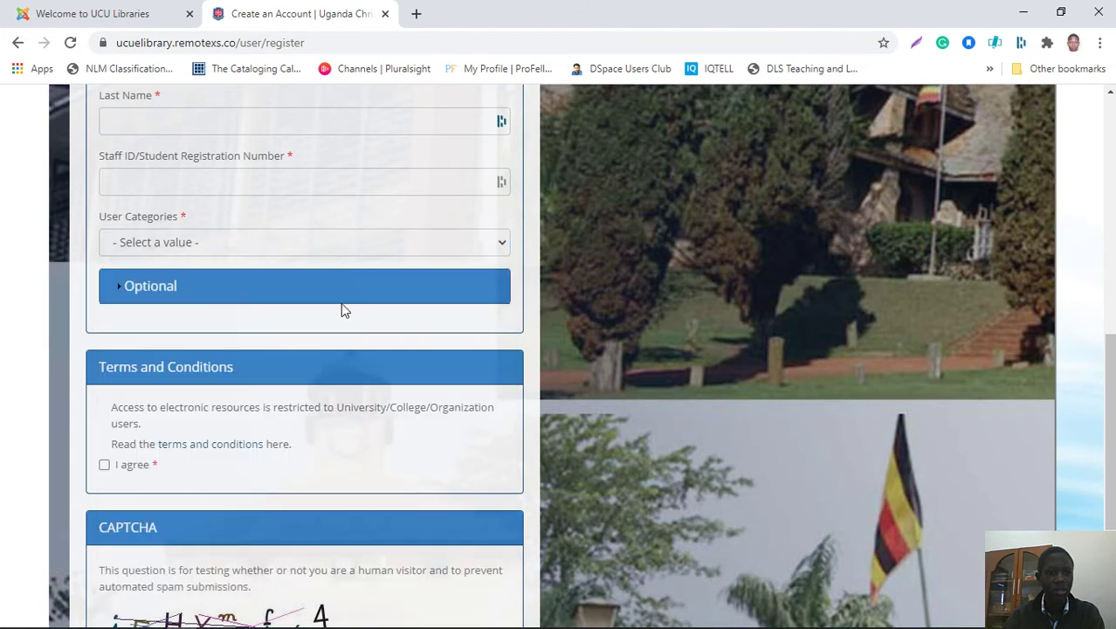
{"action": "scroll", "coordinate": [341, 303], "scroll_direction": "down", "scroll_amount": 2}
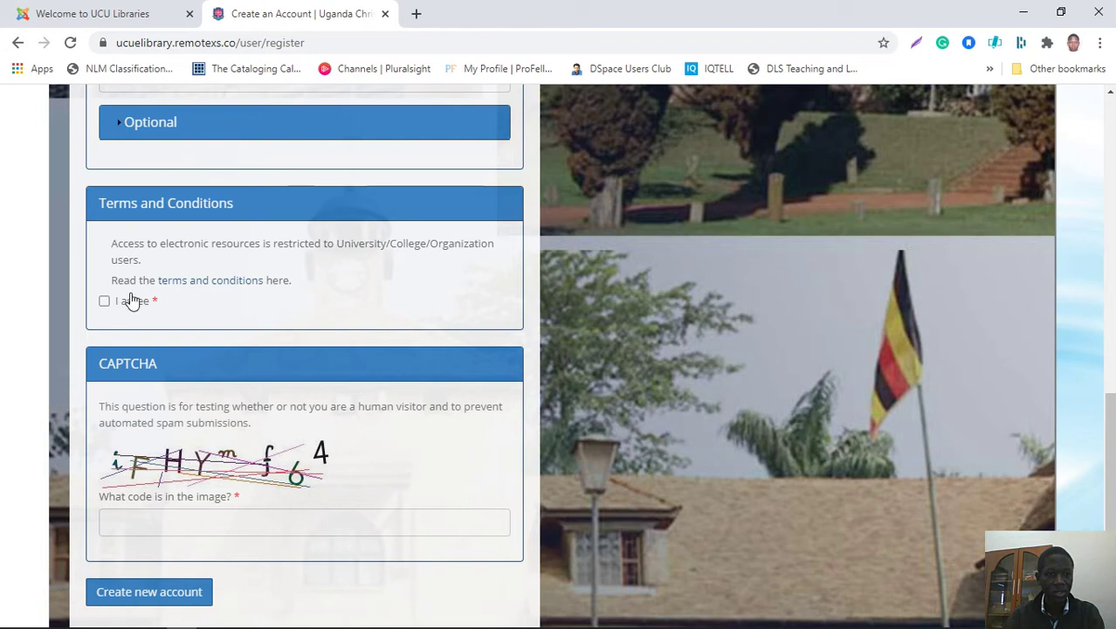
- Tick 'I agree' under Terms and Conditions, select the CAPTCHA field, and return to the top
{"action": "left_click", "coordinate": [105, 302]}
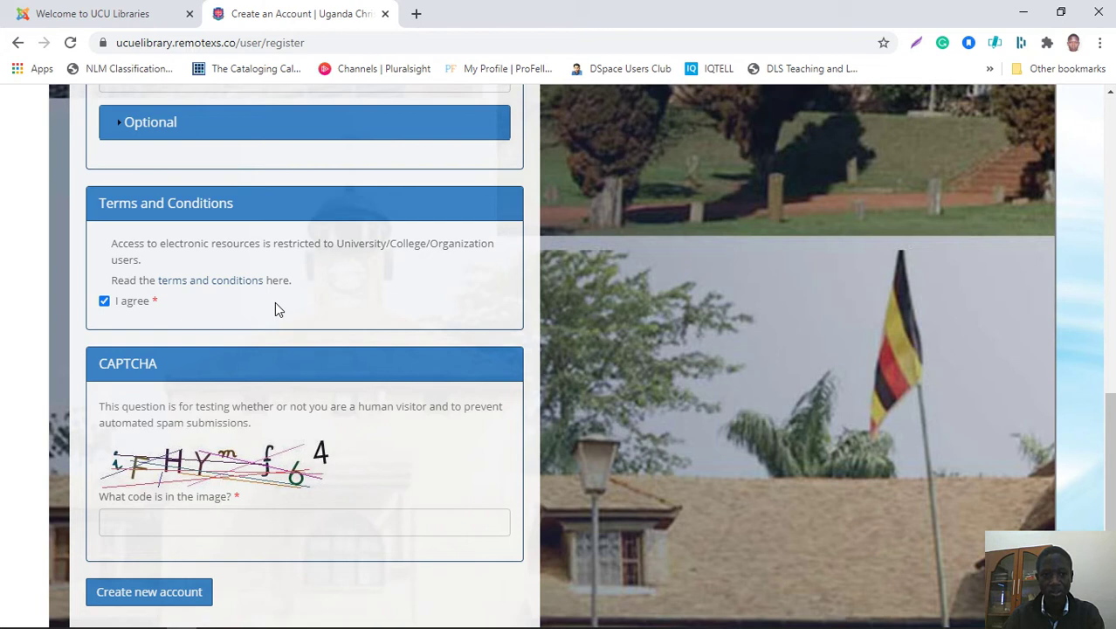
{"action": "scroll", "coordinate": [275, 302], "scroll_direction": "down", "scroll_amount": 1}
{"action": "left_click", "coordinate": [163, 458]}
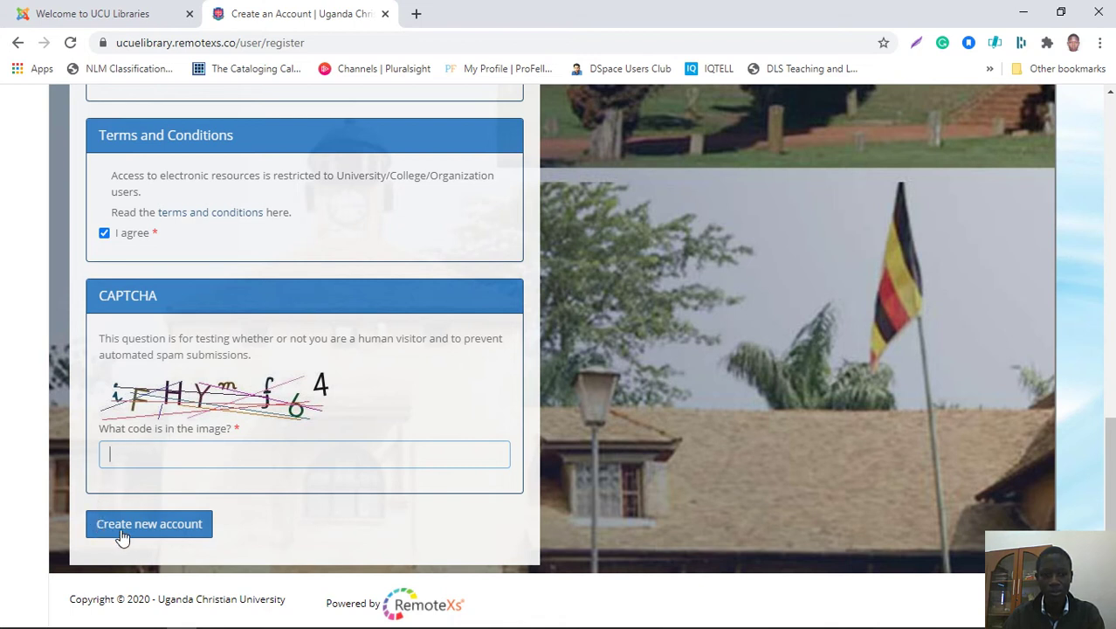
{"action": "scroll", "coordinate": [124, 534], "scroll_direction": "up", "scroll_amount": 1}
{"action": "scroll", "coordinate": [124, 535], "scroll_direction": "up", "scroll_amount": 15}
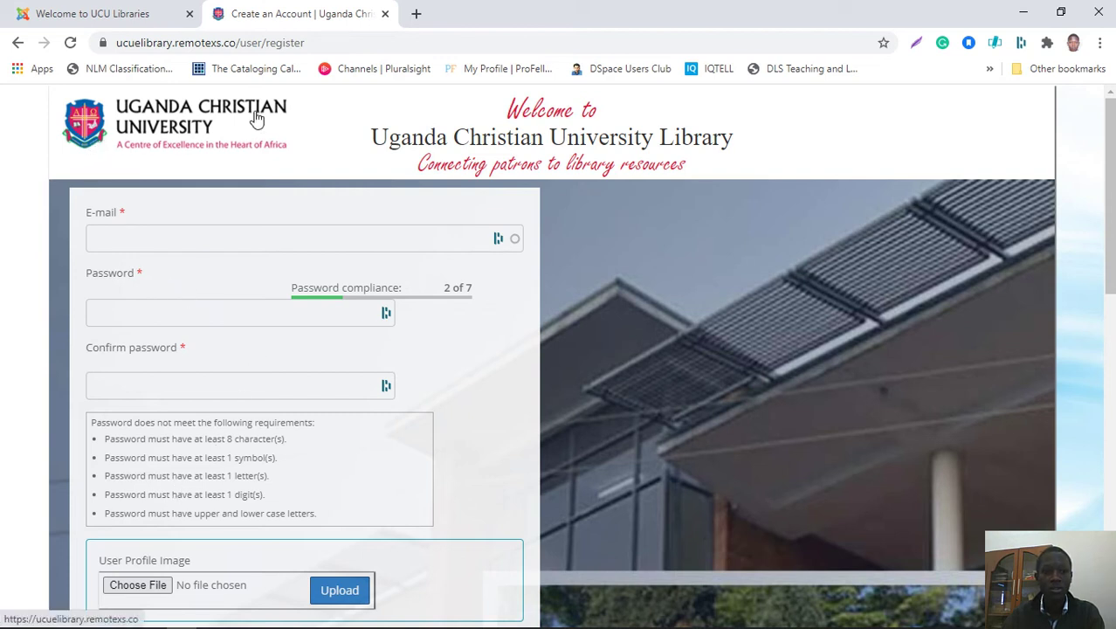
- Return to the Log In page via the university logo and sign in with a saved account
{"action": "left_click", "coordinate": [116, 127]}
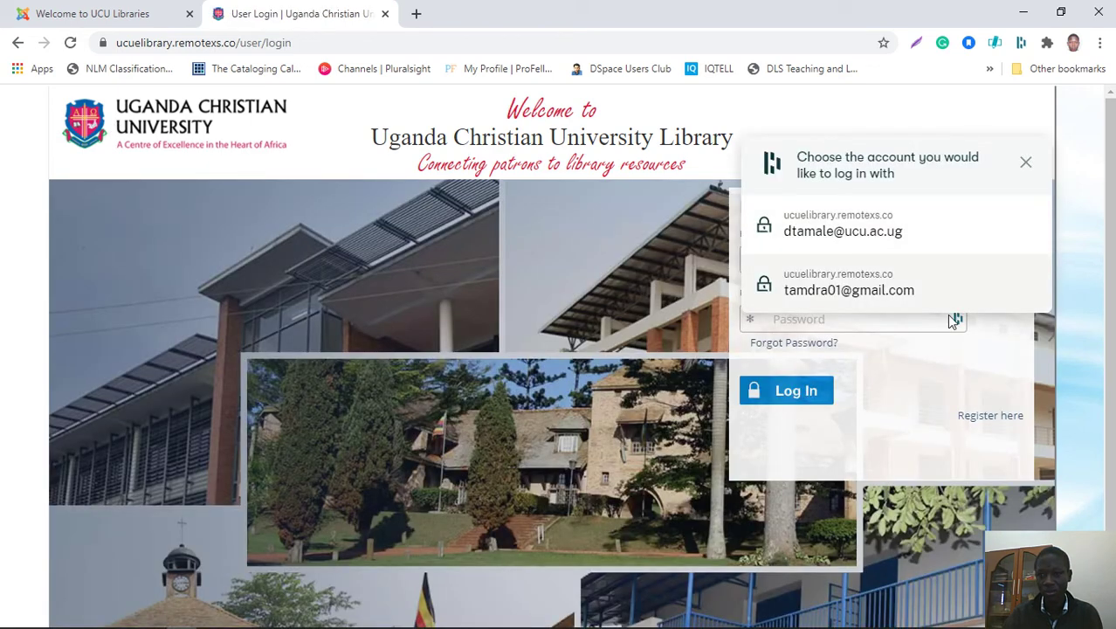
{"action": "left_click", "coordinate": [1026, 164]}
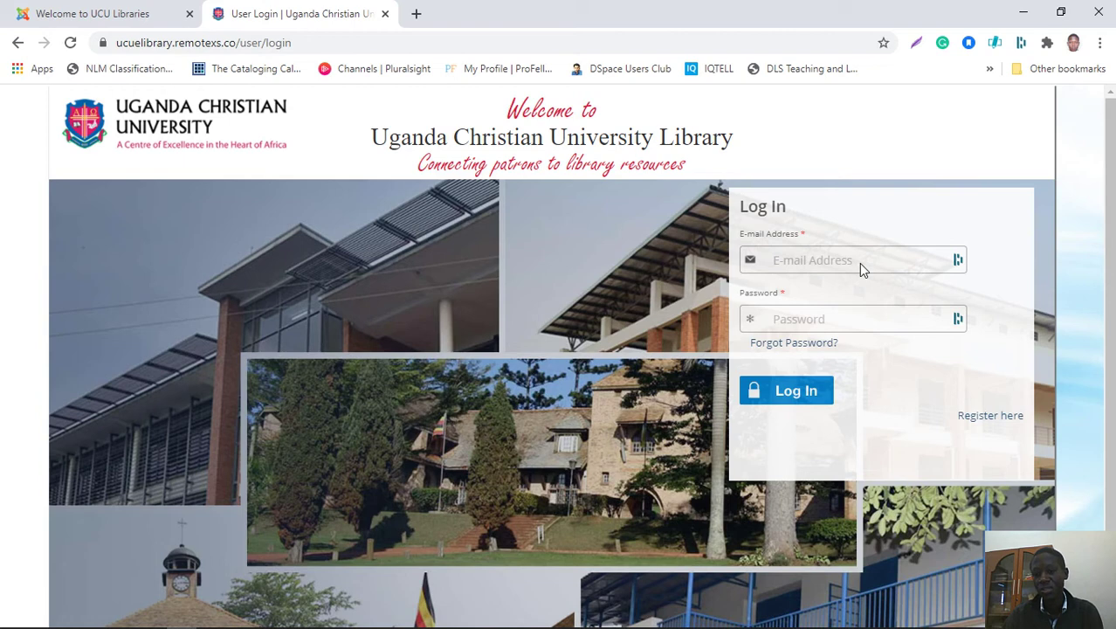
{"action": "left_click", "coordinate": [958, 264]}
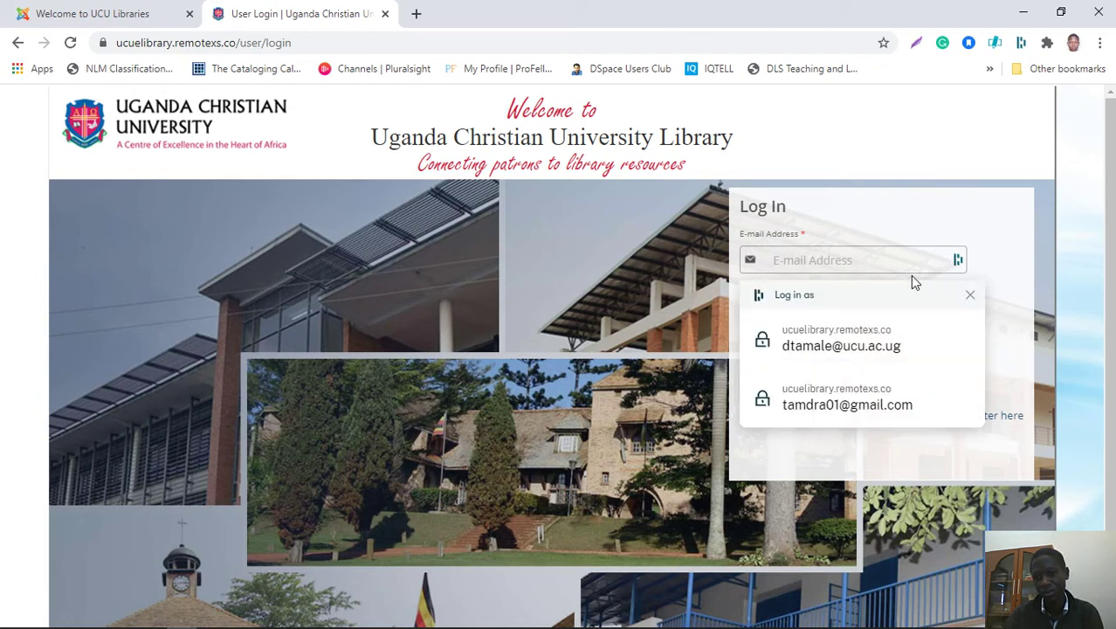
{"action": "left_click", "coordinate": [852, 399]}
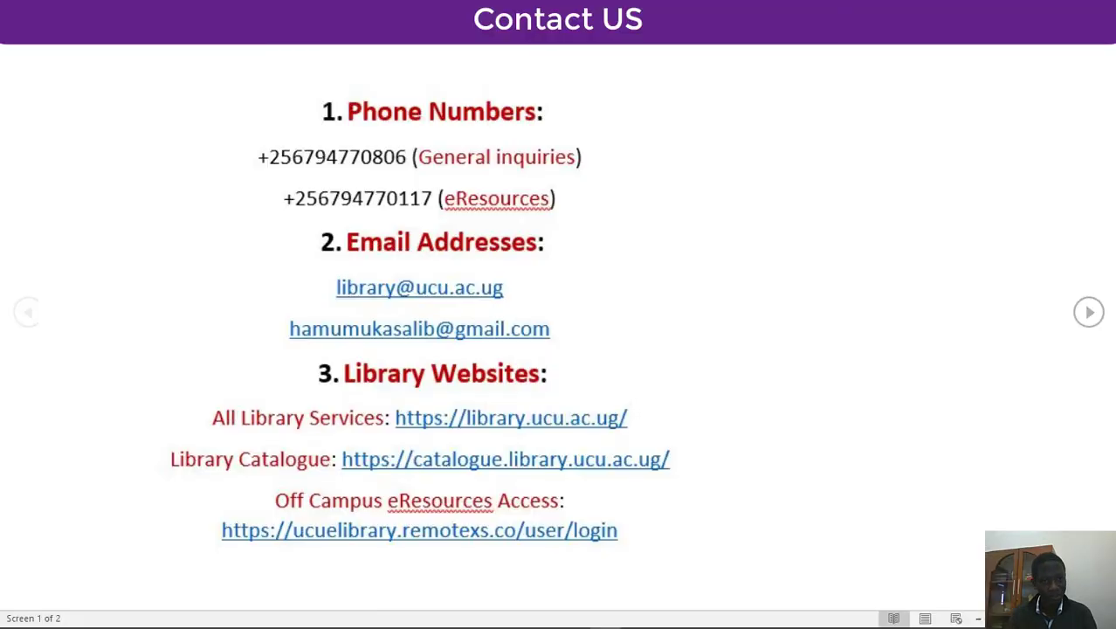